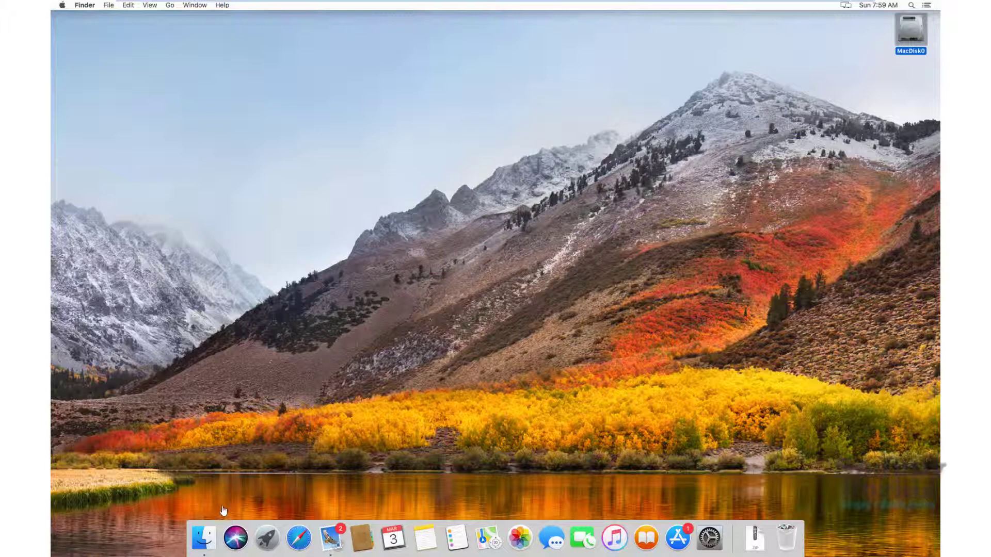
Unzip 00345.zip in Finder's Downloads folder with Archive Utility
click(205, 536)
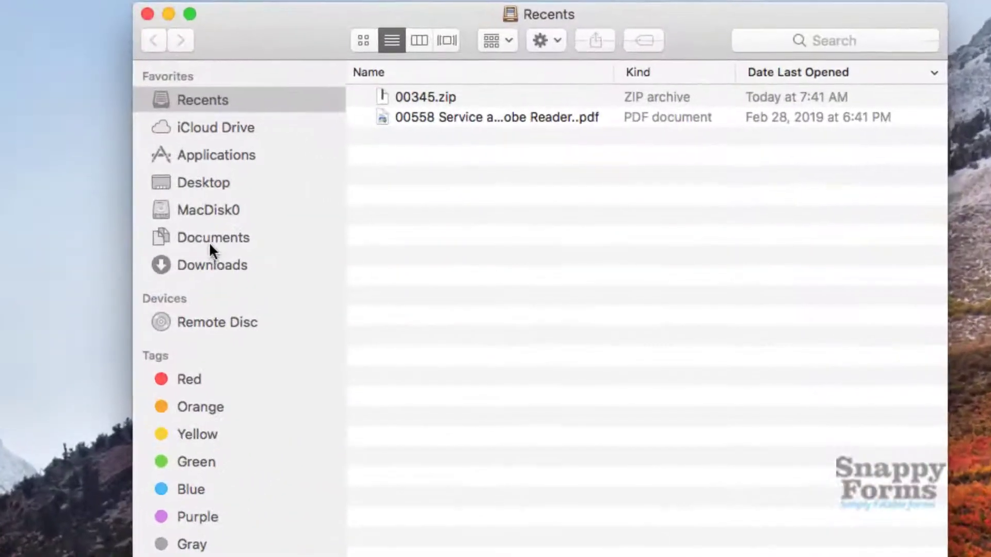
click(272, 244)
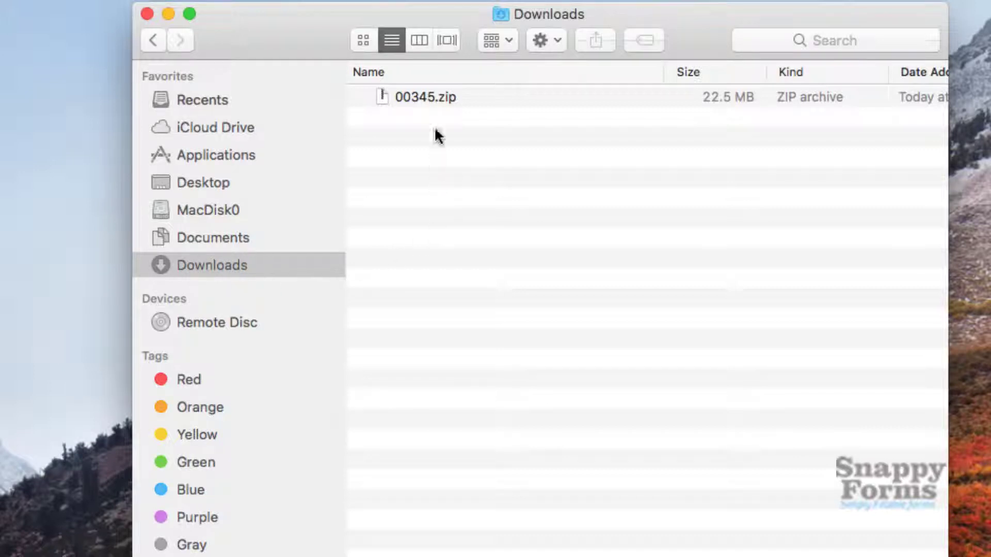
right_click(428, 95)
mouse_move(482, 128)
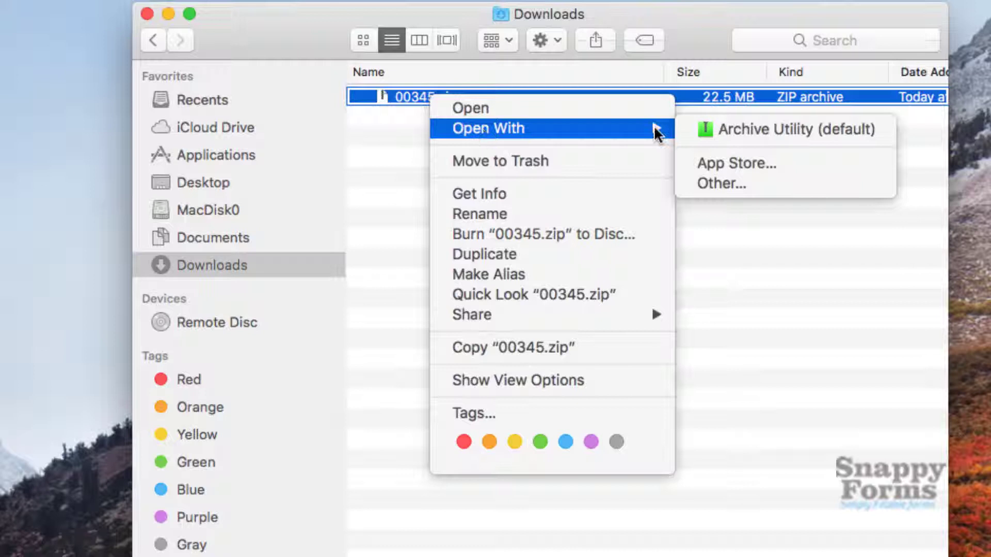
click(884, 132)
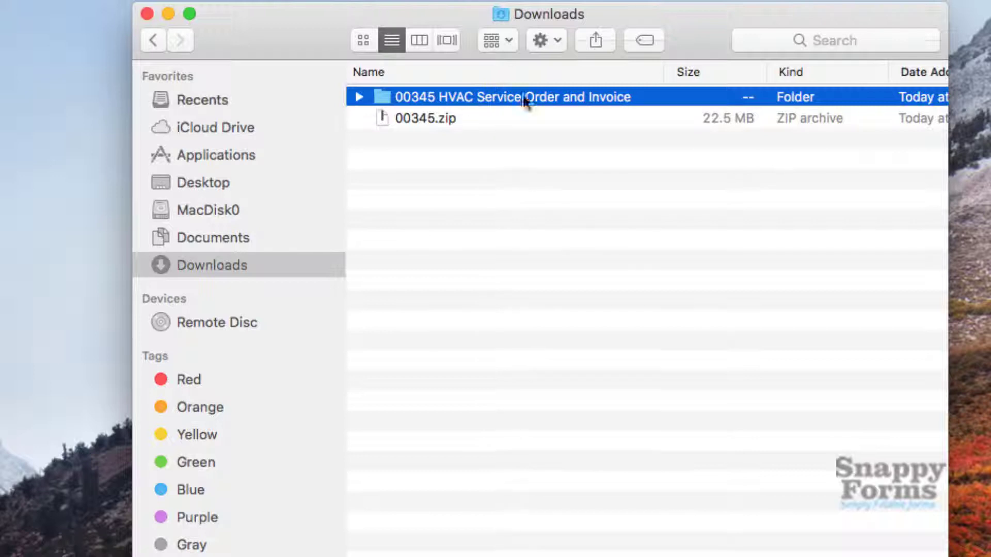
Expand the 00345 HVAC folder and check its Microsoft Word Forms and interactive PDF subfolders
click(359, 97)
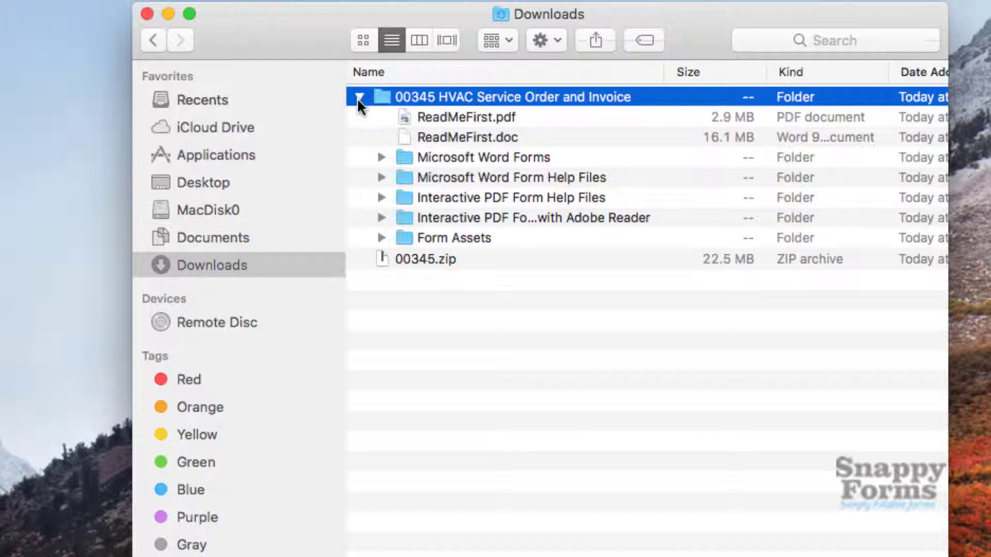
click(380, 157)
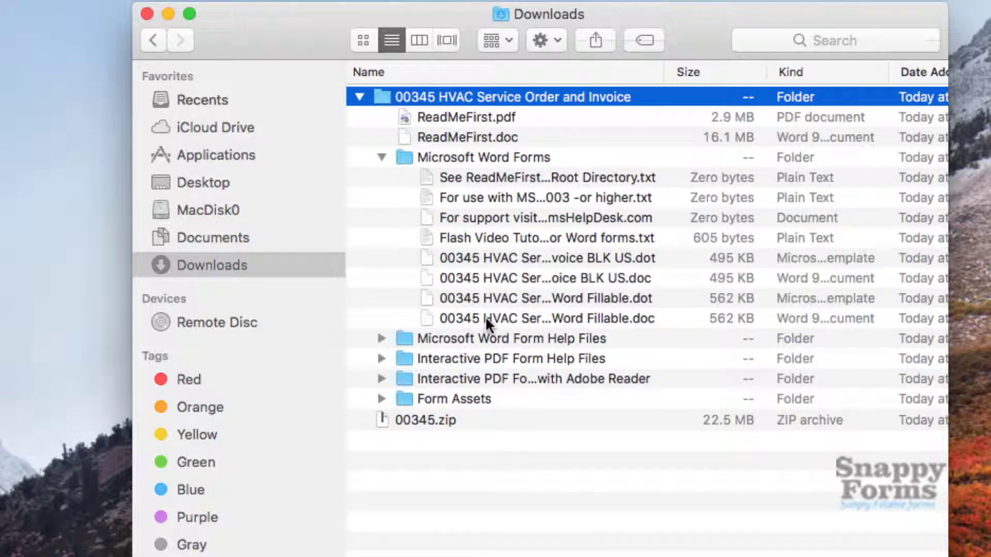
click(377, 156)
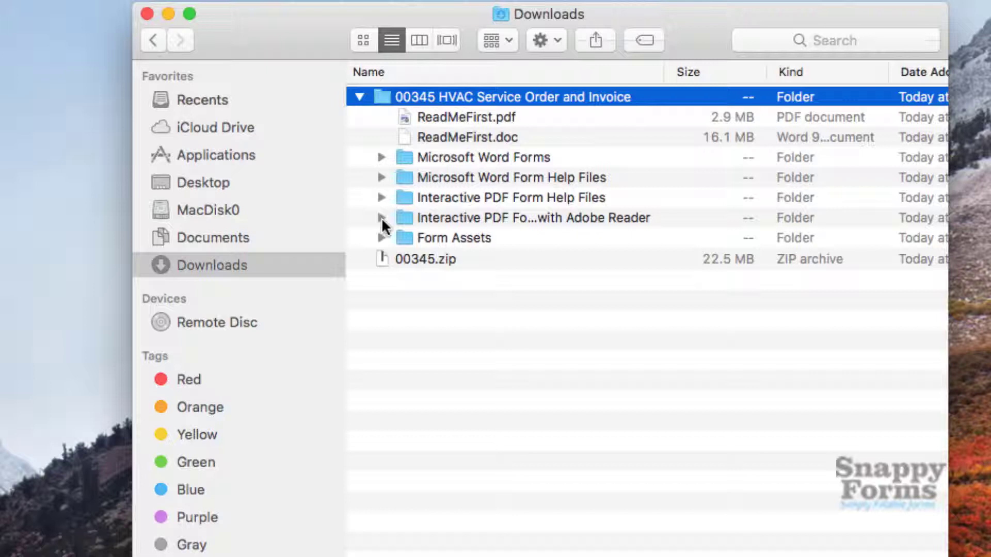
click(382, 218)
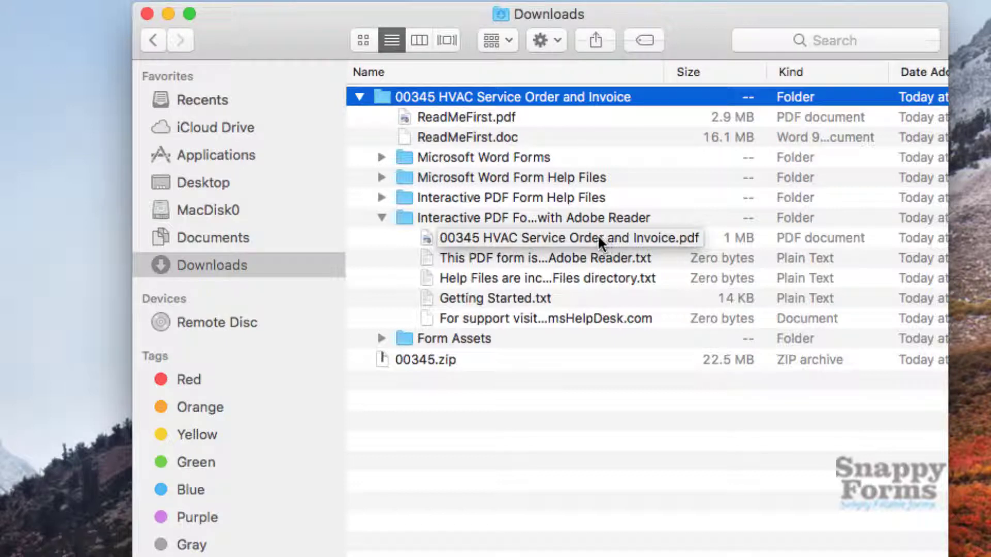
click(382, 218)
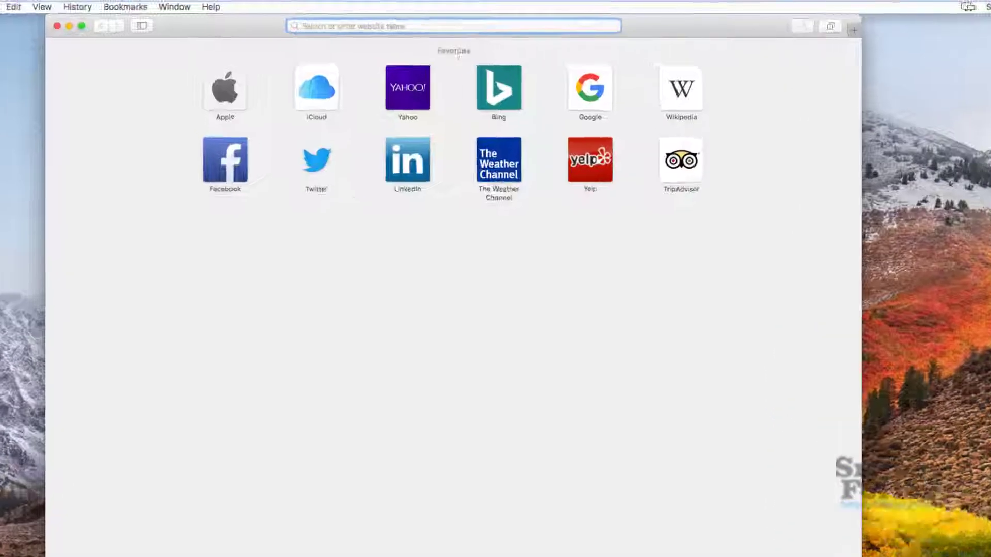
Search 'download adobe reader for mac' and download Acrobat Reader DC from get.adobe.com
text(download)
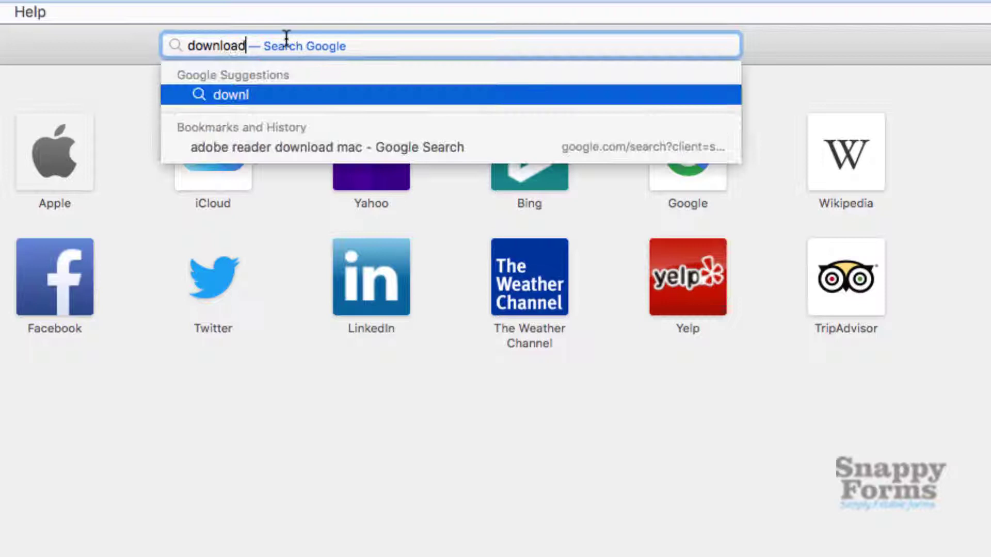
text( adob)
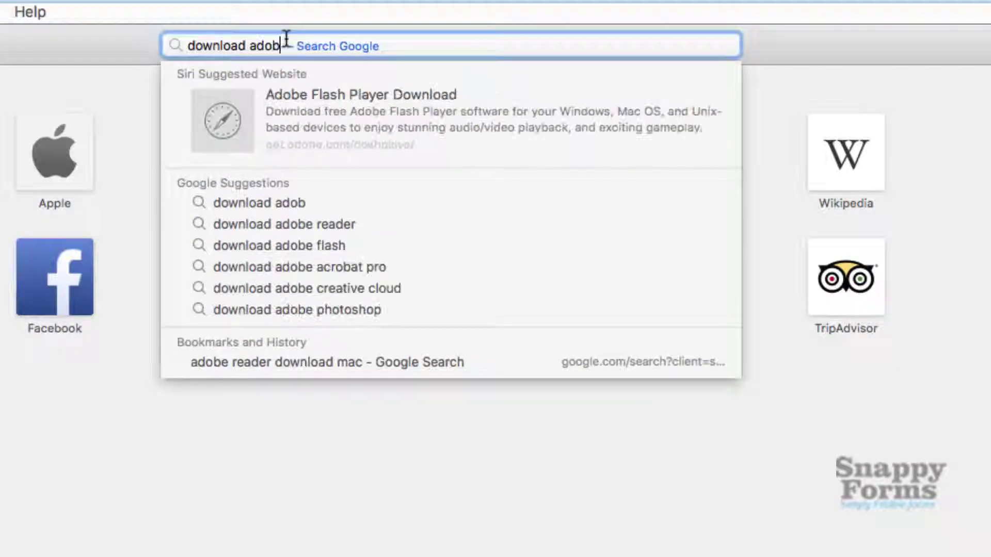
text(e reader for mac)
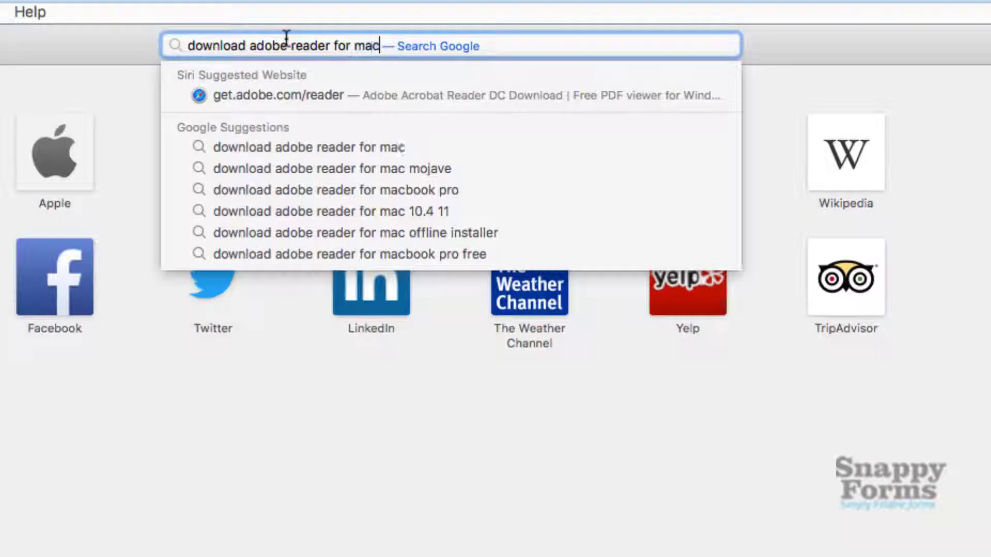
key(Return)
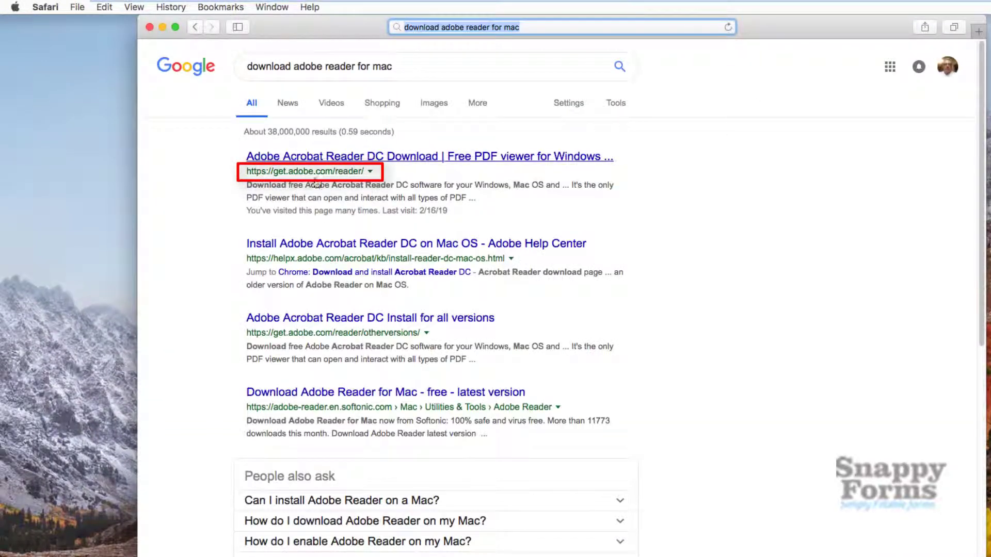
click(428, 158)
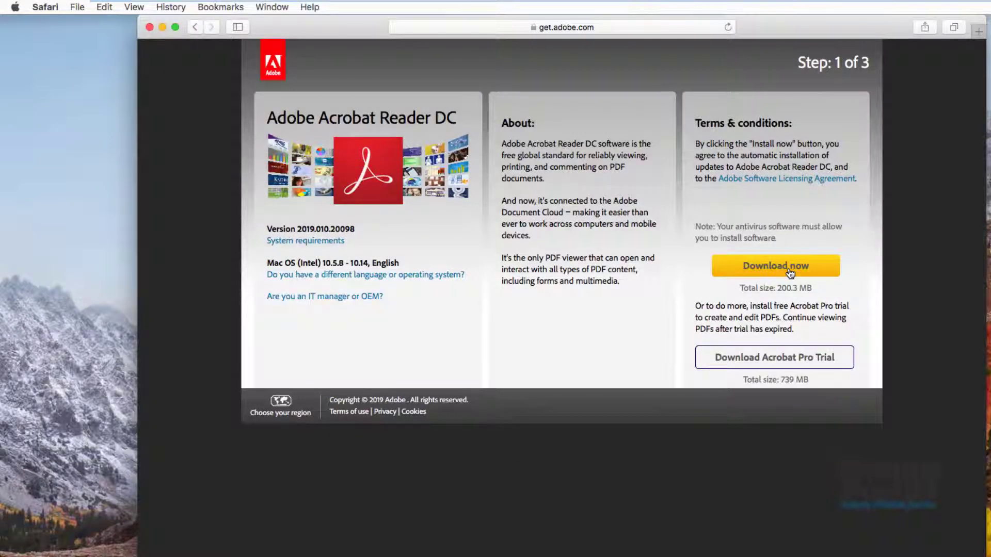
click(789, 273)
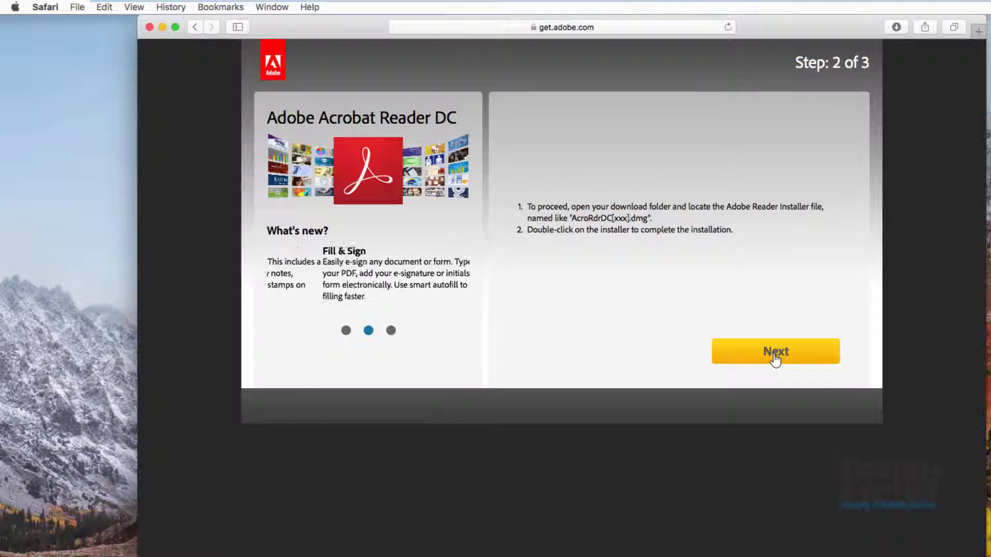
click(775, 356)
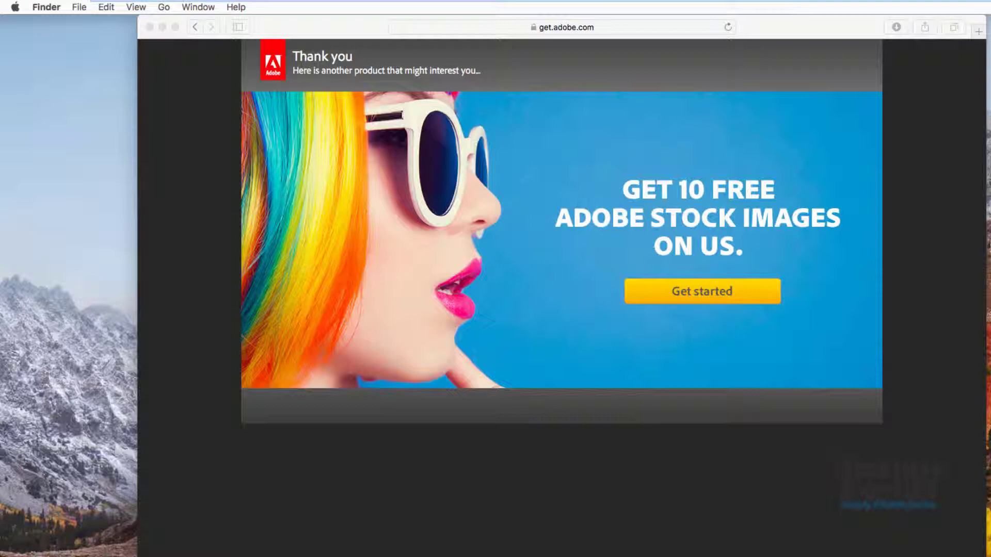
key(super+n)
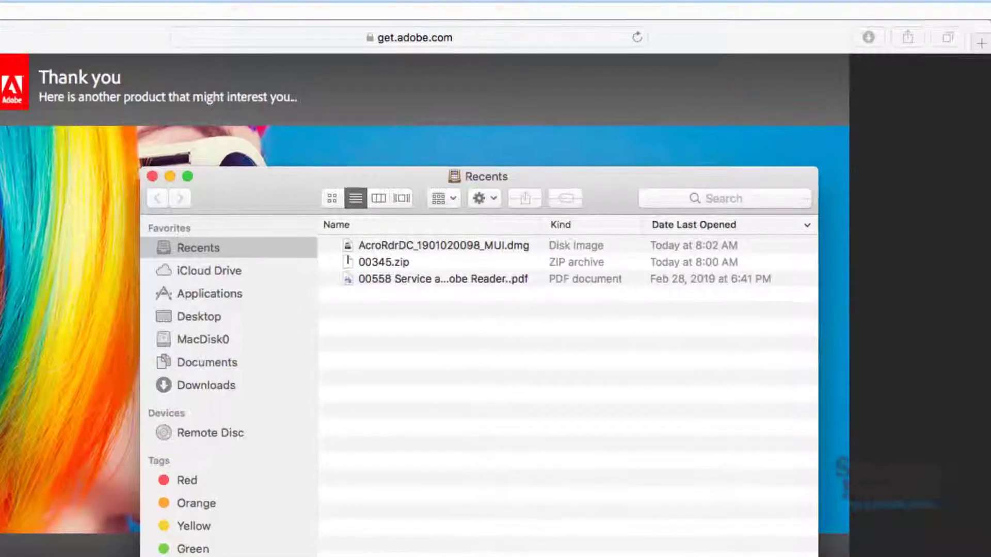
double_click(439, 245)
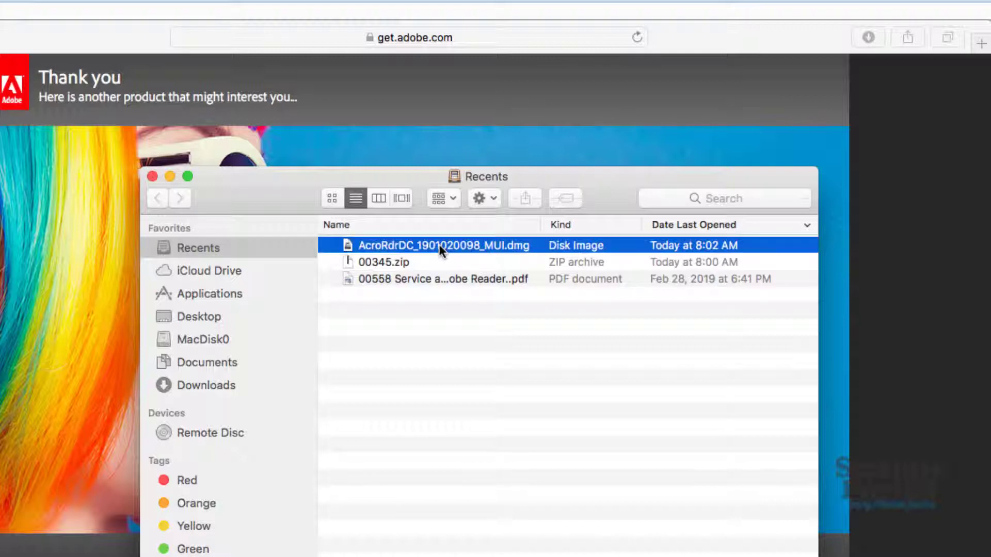
click(439, 245)
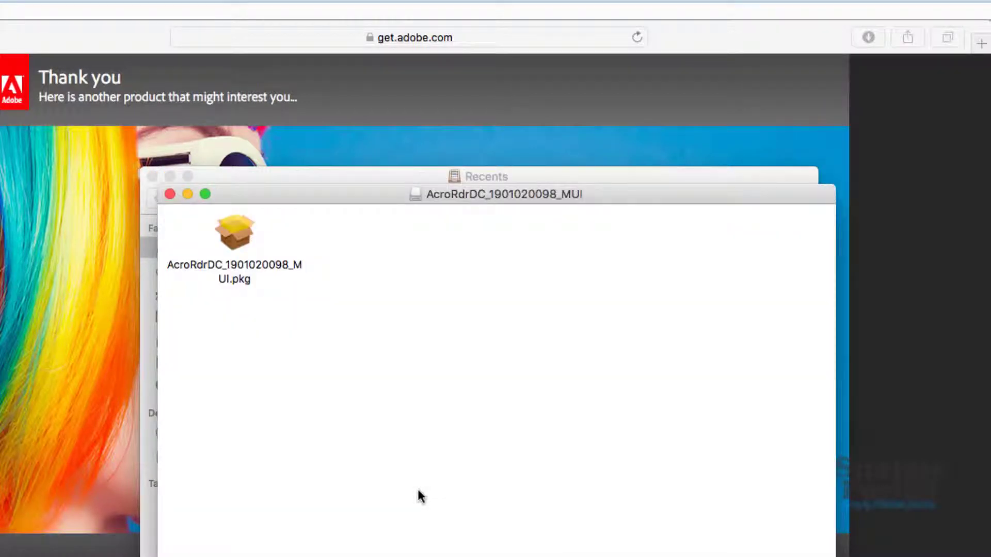
click(233, 232)
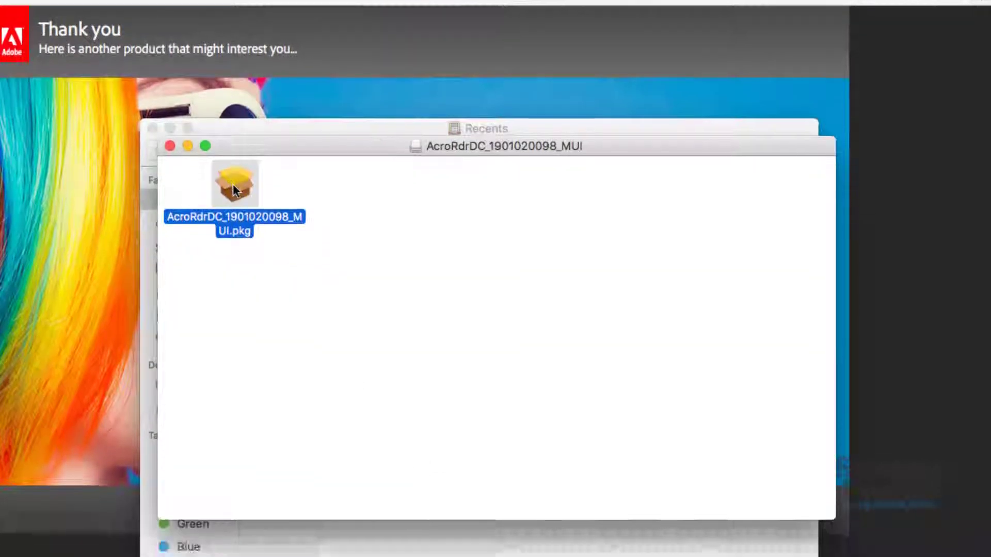
Run the standard Acrobat Reader DC installation on MacDisk0, then move the installer package to the Trash
double_click(233, 186)
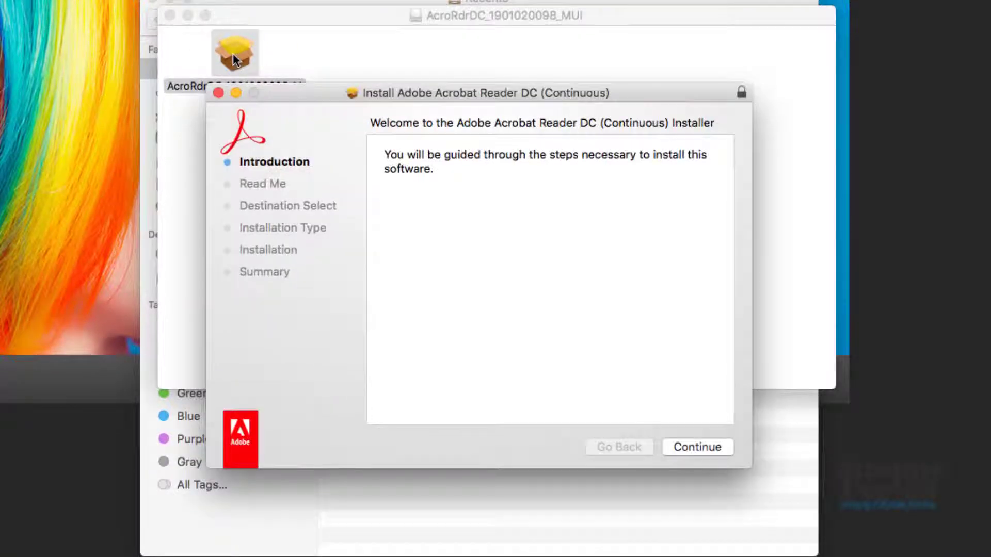
click(711, 446)
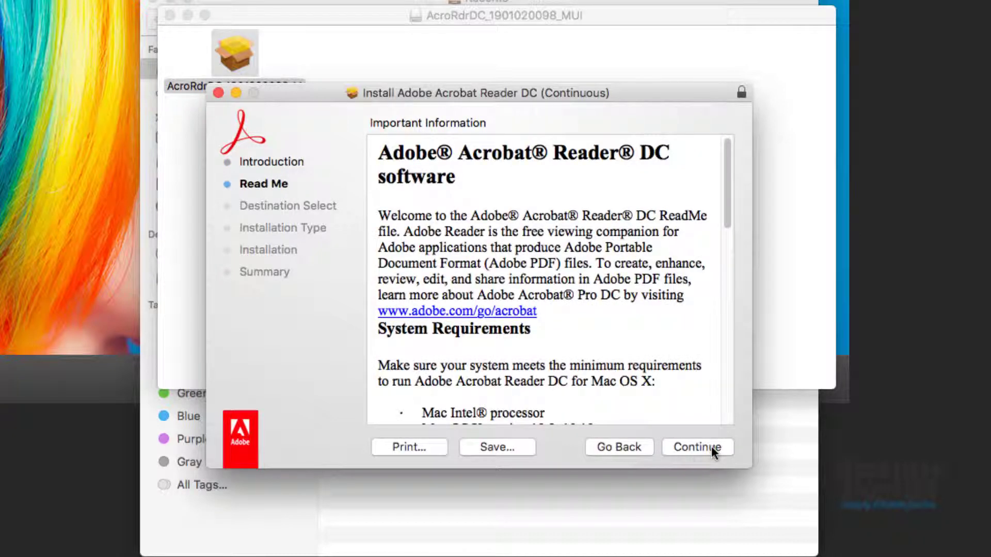
click(711, 447)
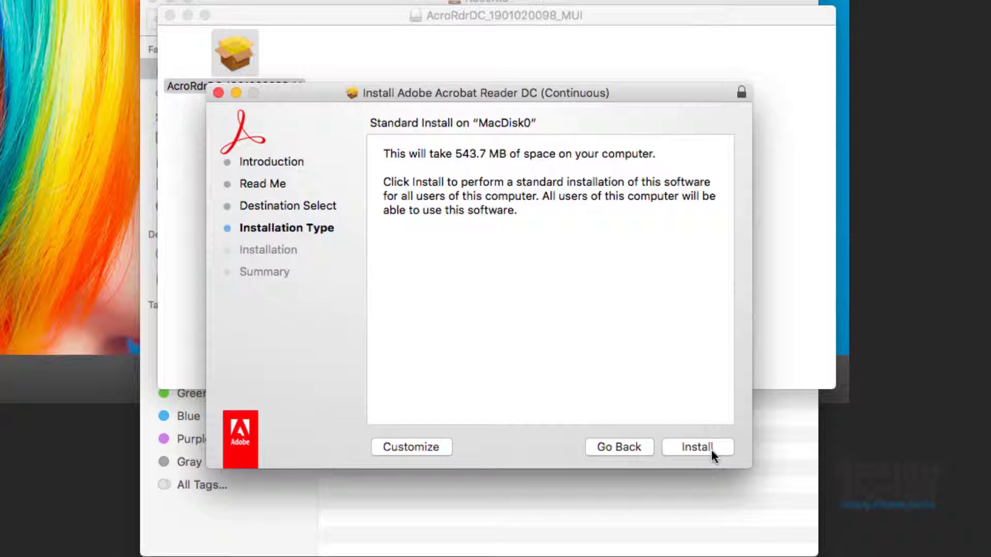
click(711, 449)
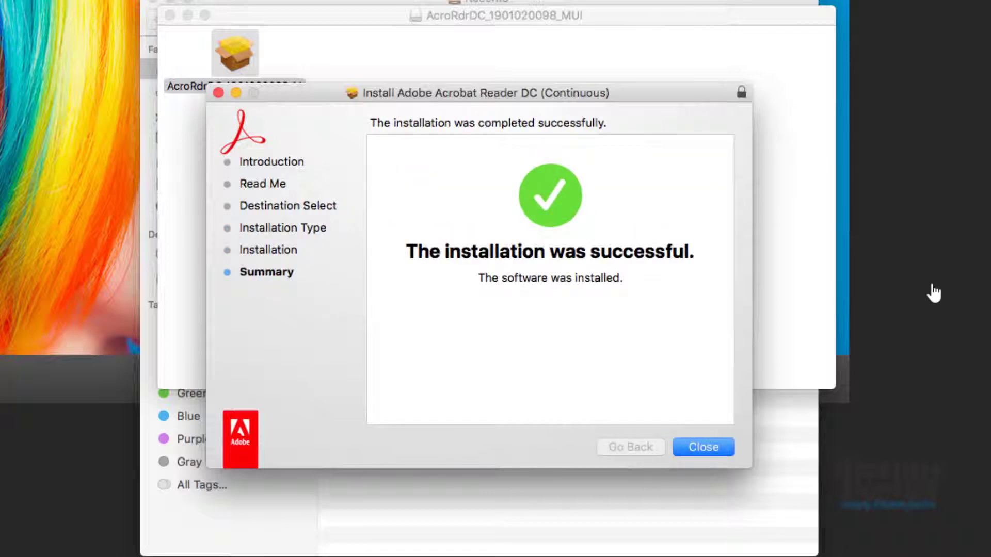
click(711, 448)
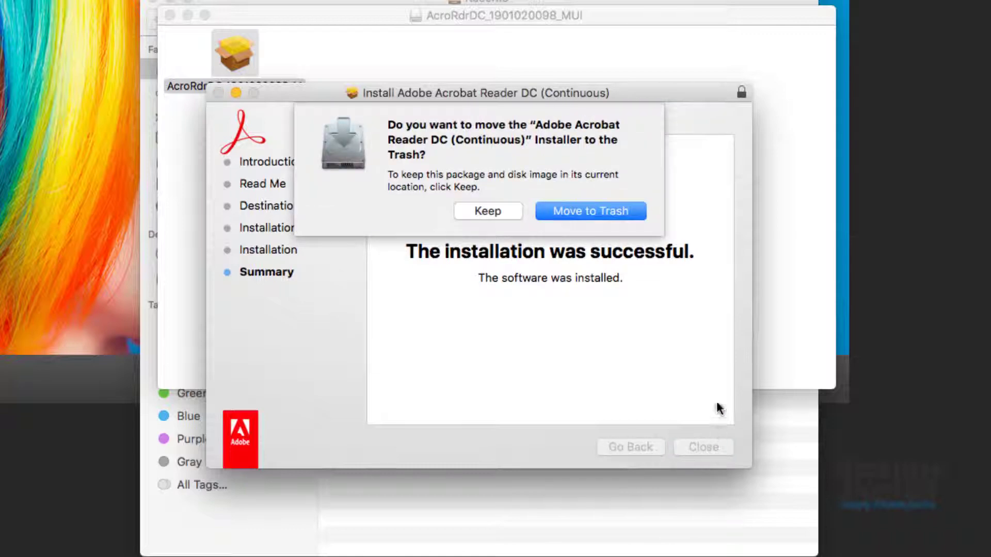
click(581, 211)
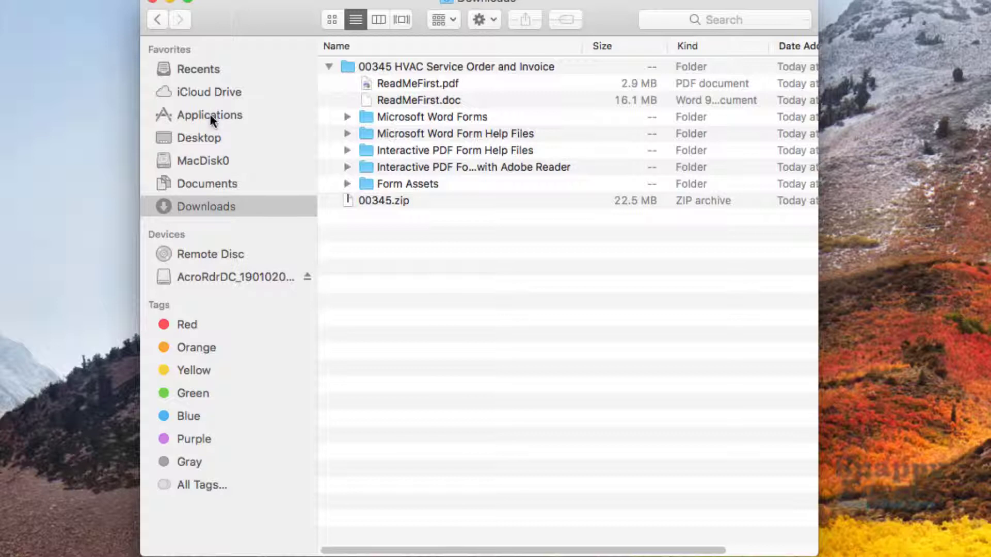
Launch Acrobat Reader DC from Applications, agree to the license, and keep Preview as default
click(209, 115)
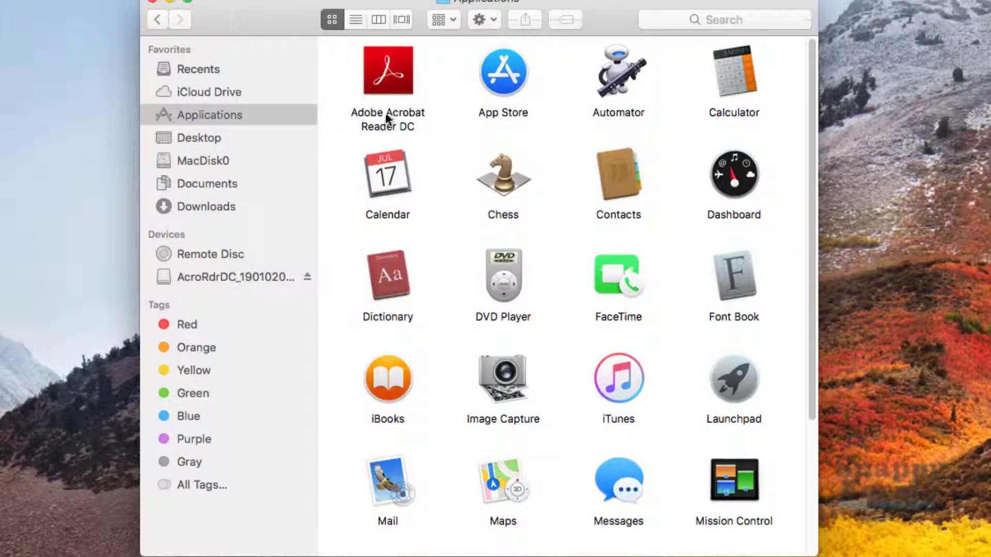
double_click(392, 68)
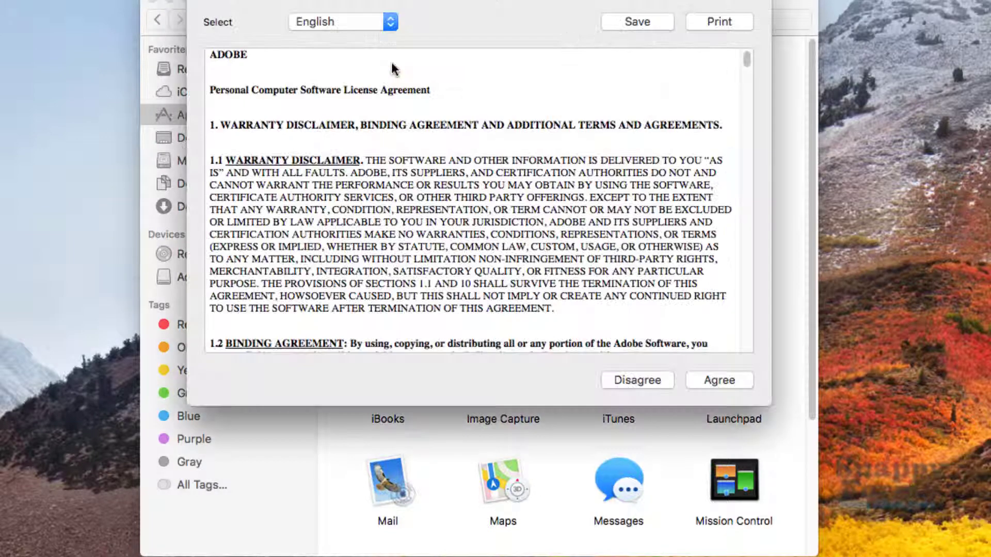
click(719, 380)
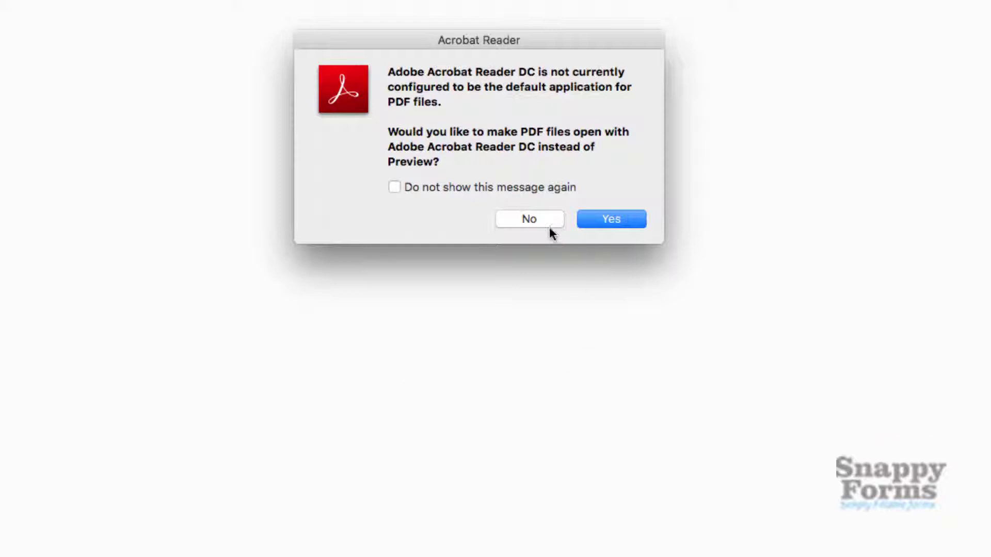
click(529, 219)
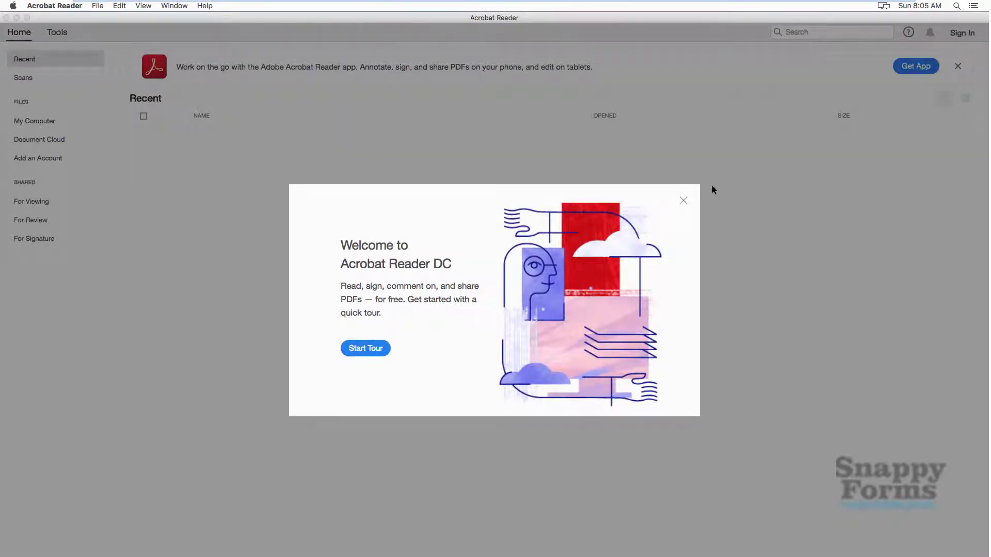
click(683, 201)
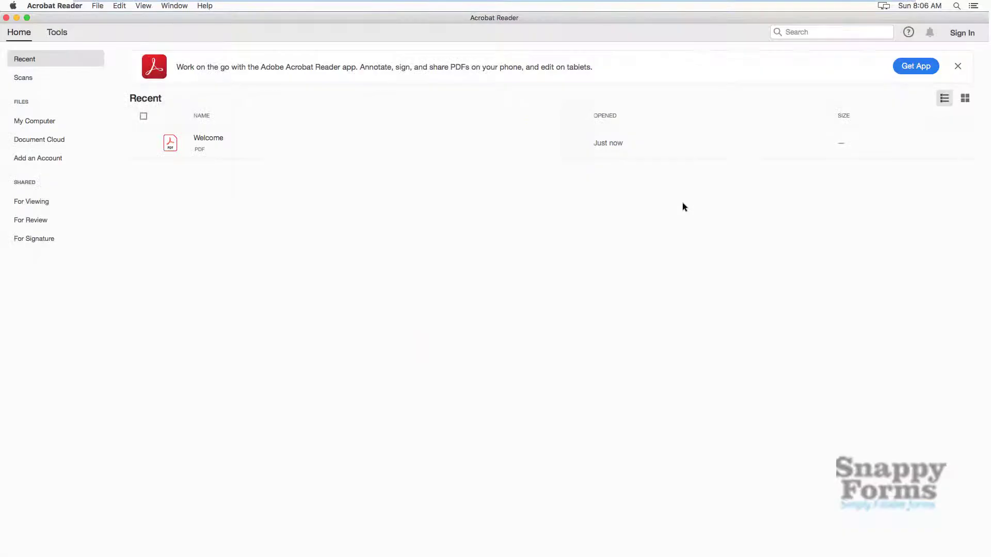
Open 00345 HVAC Service Order and Invoice.pdf from Downloads' extracted interactive PDF form folder
click(27, 122)
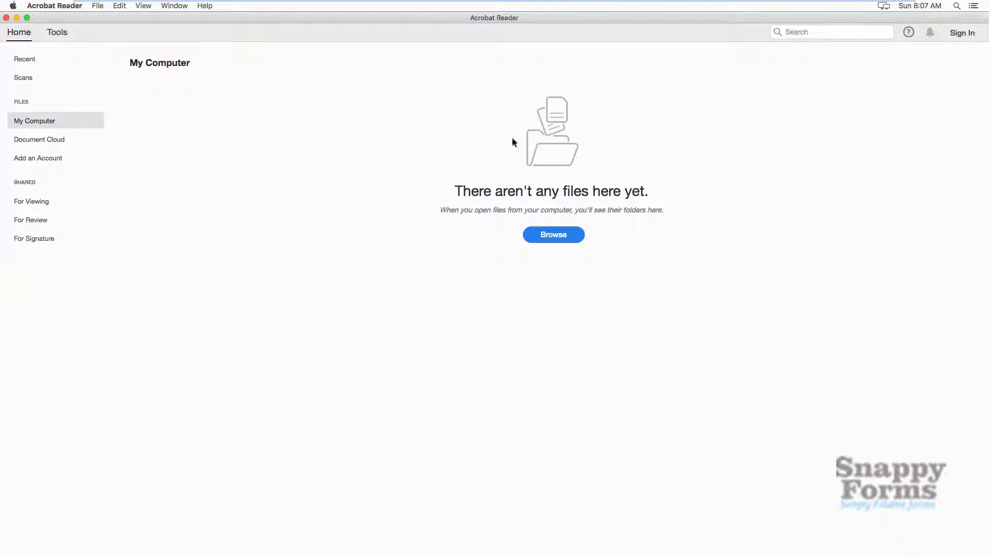
click(560, 236)
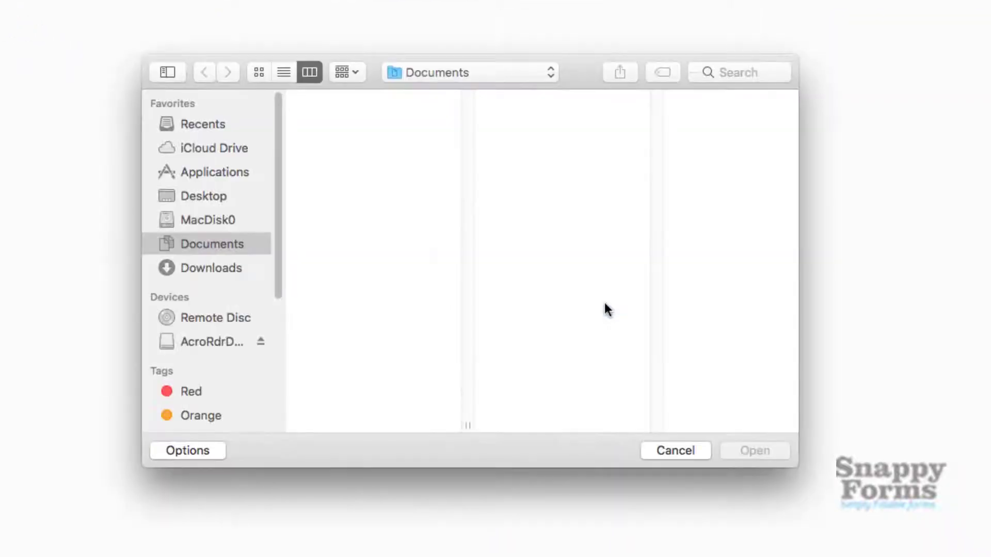
click(202, 273)
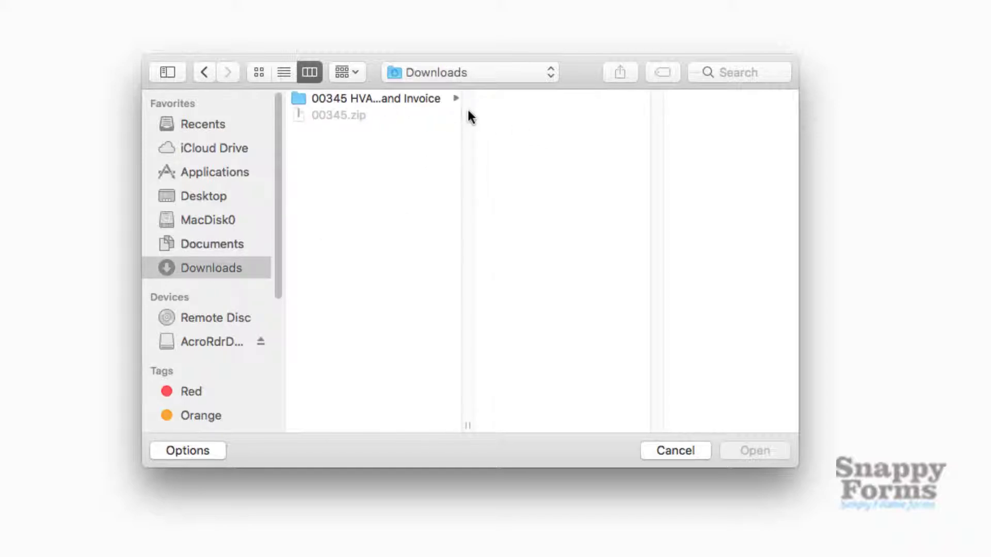
click(398, 100)
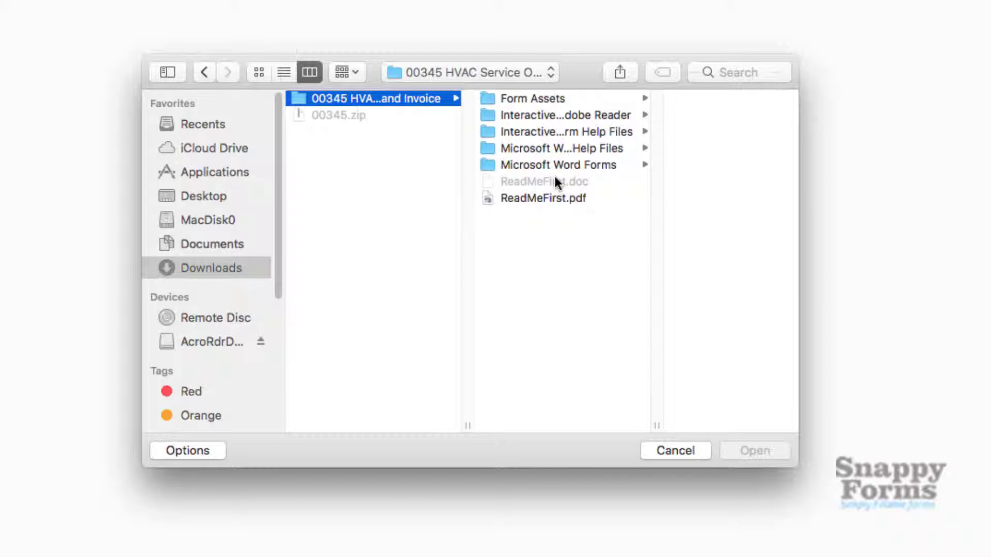
click(531, 116)
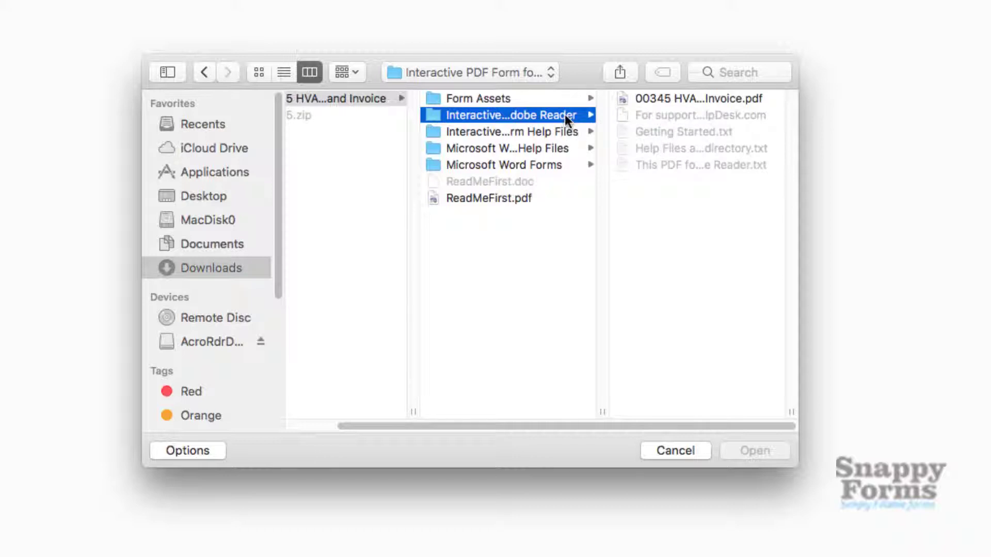
click(736, 99)
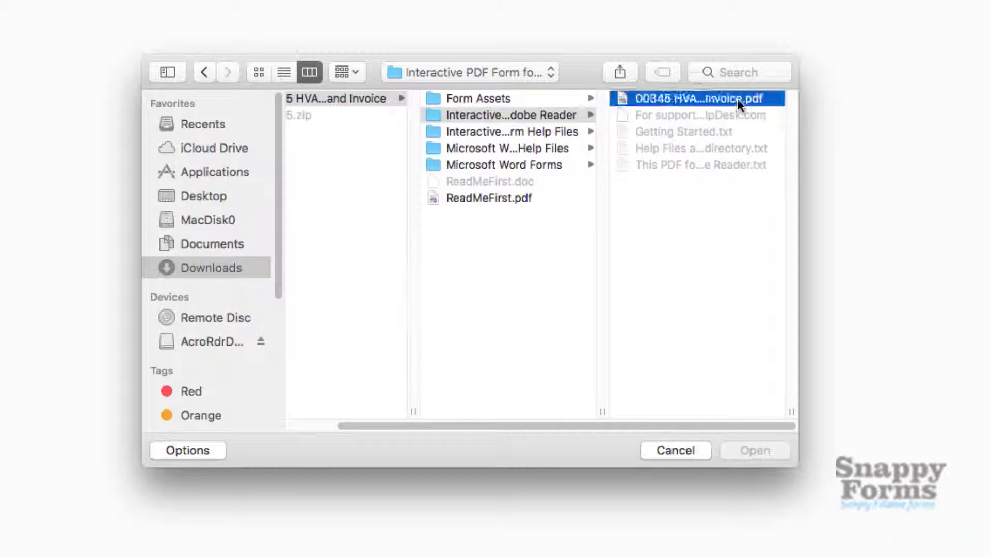
click(760, 453)
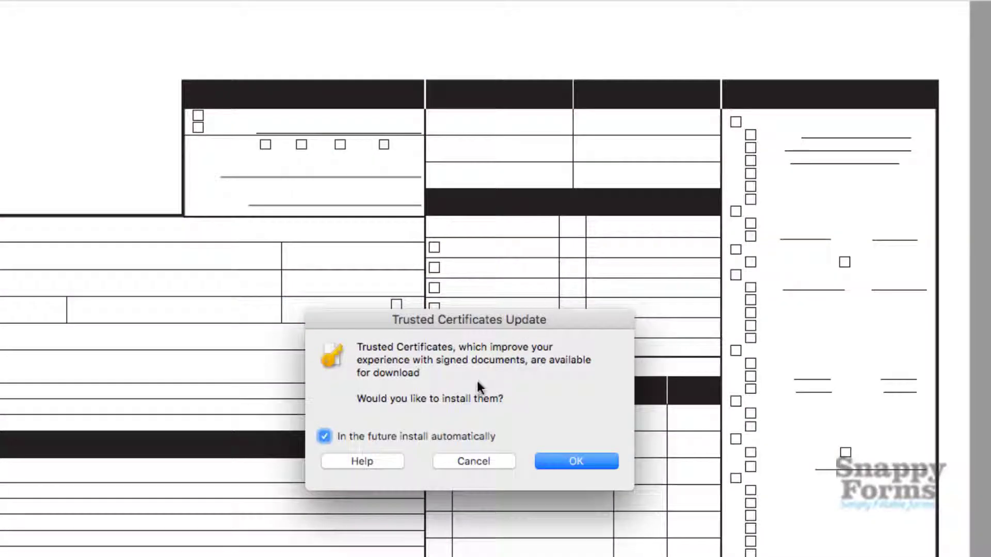
Accept the Trusted Certificates Update, then close the form's options menu without choosing anything
click(592, 459)
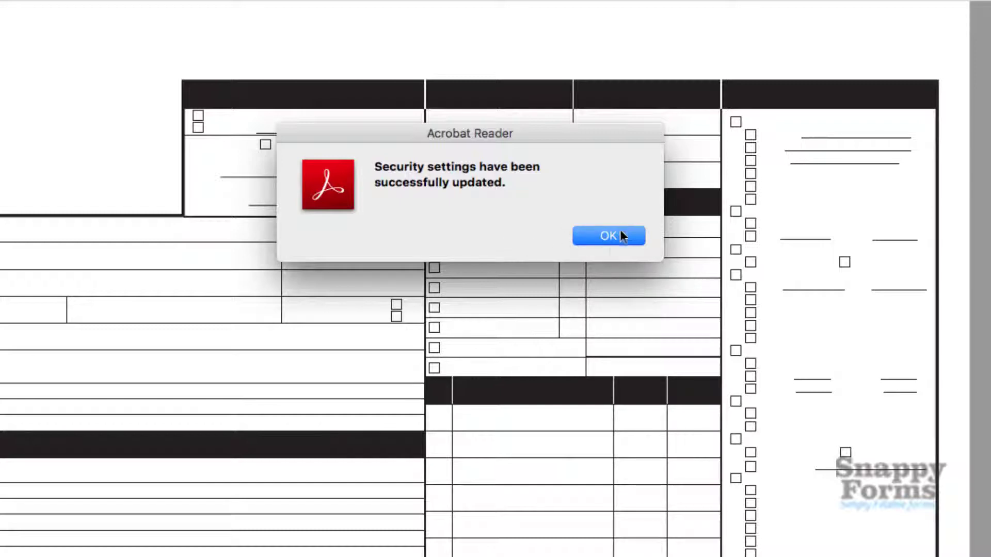
click(611, 238)
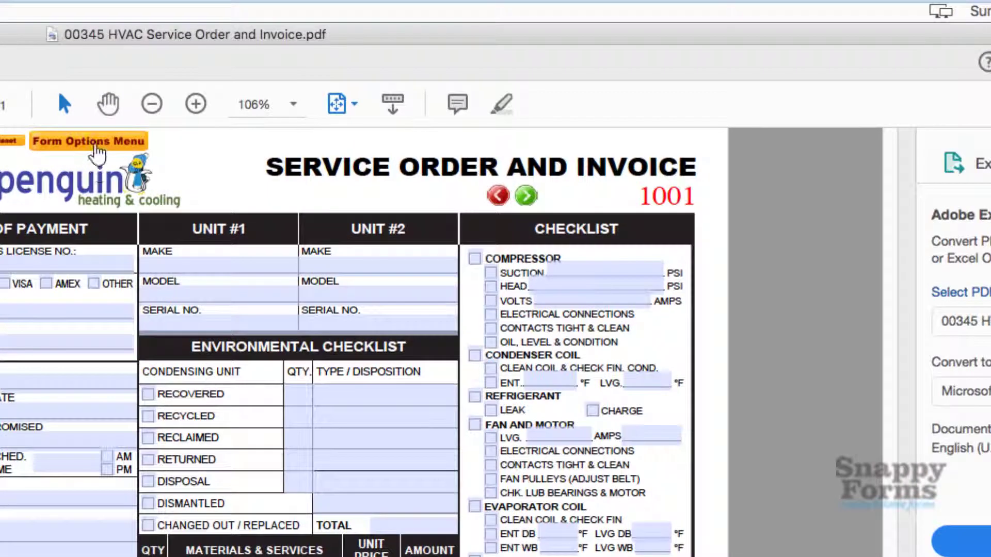
click(98, 150)
mouse_move(180, 169)
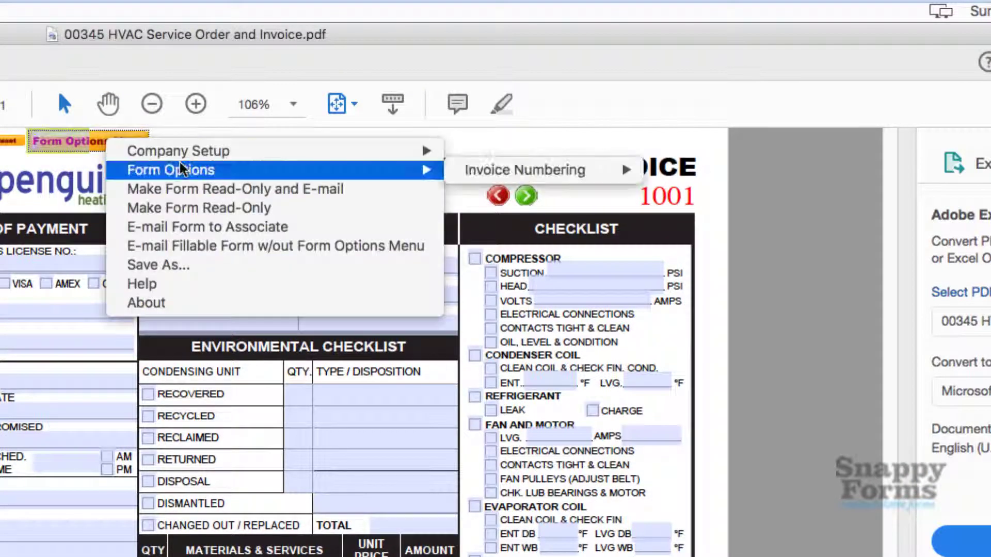
mouse_move(186, 151)
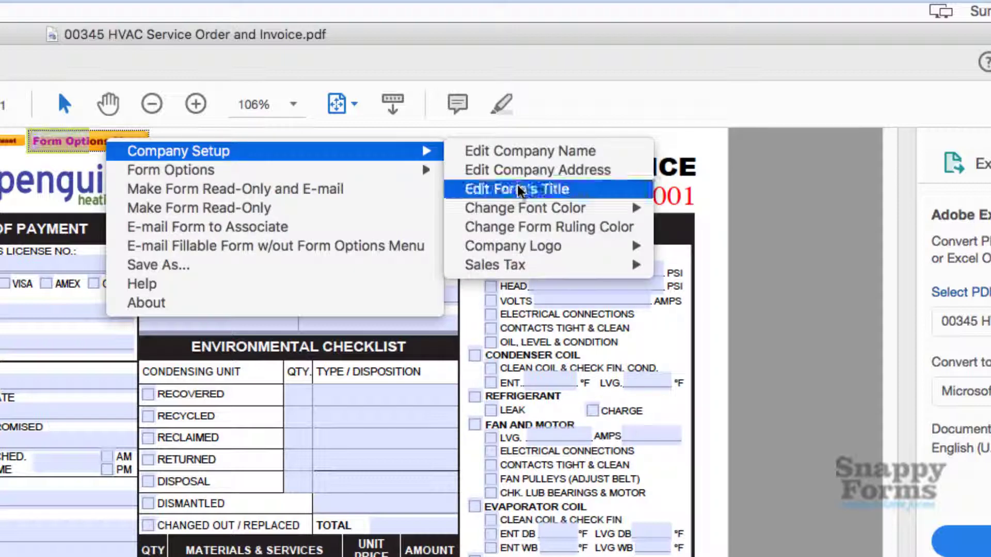
mouse_move(624, 209)
mouse_move(754, 217)
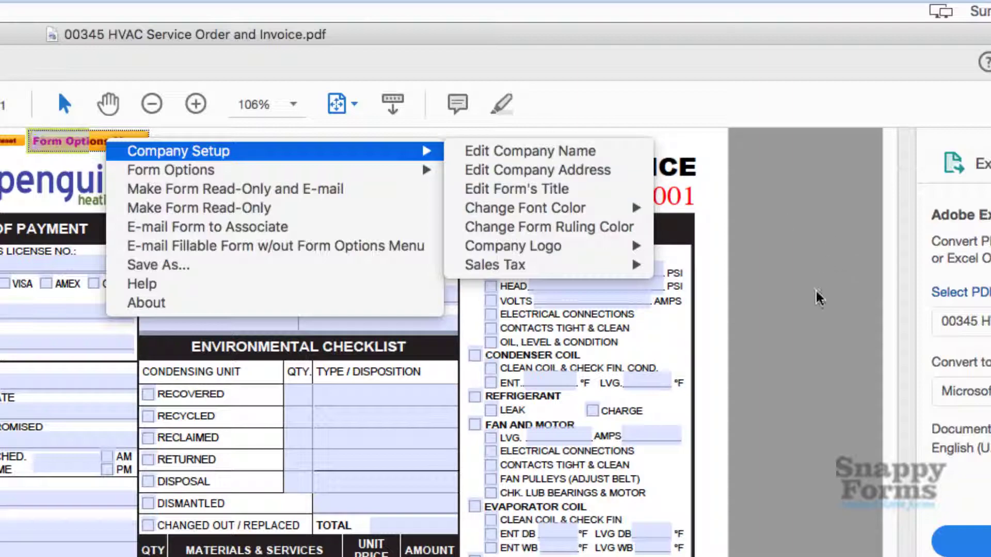
click(825, 310)
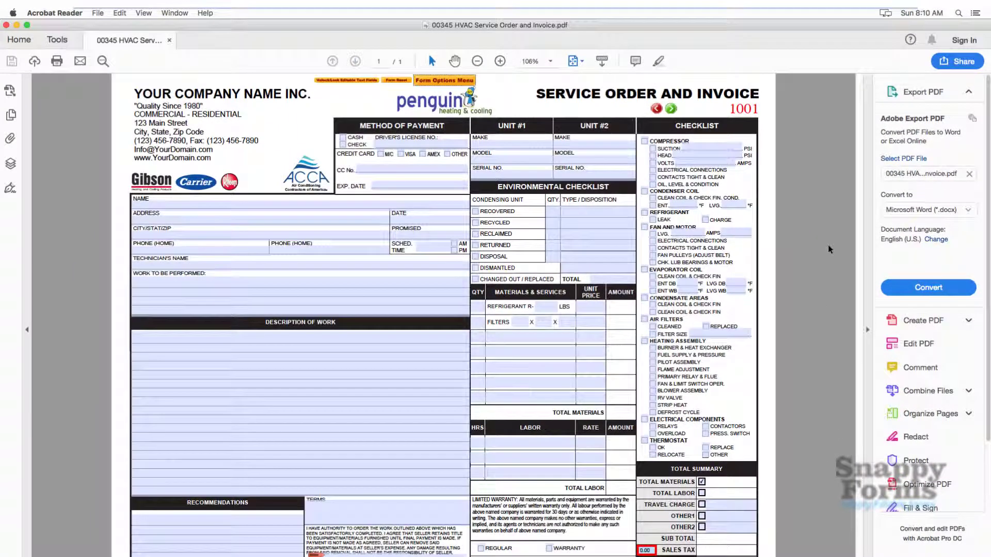